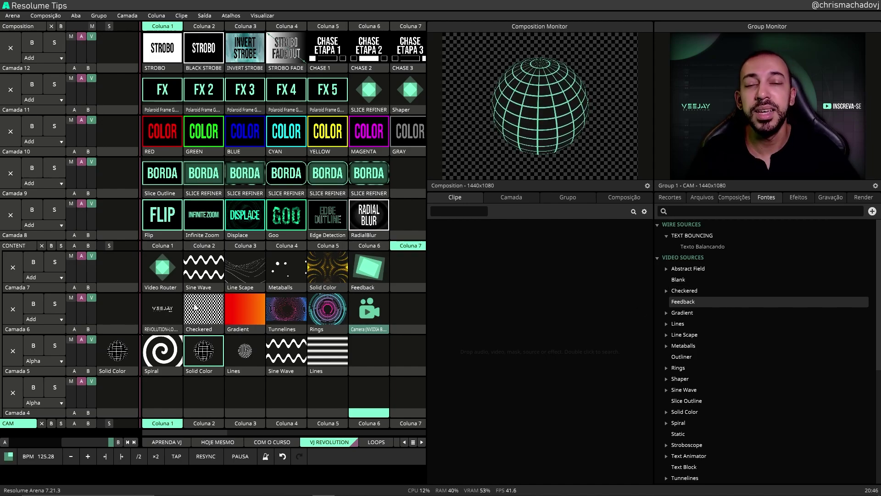
Add a Feedback source to the Coluna 1 slot of Camada 4 and trigger the clip.
left_click_drag(682, 300, 345, 317)
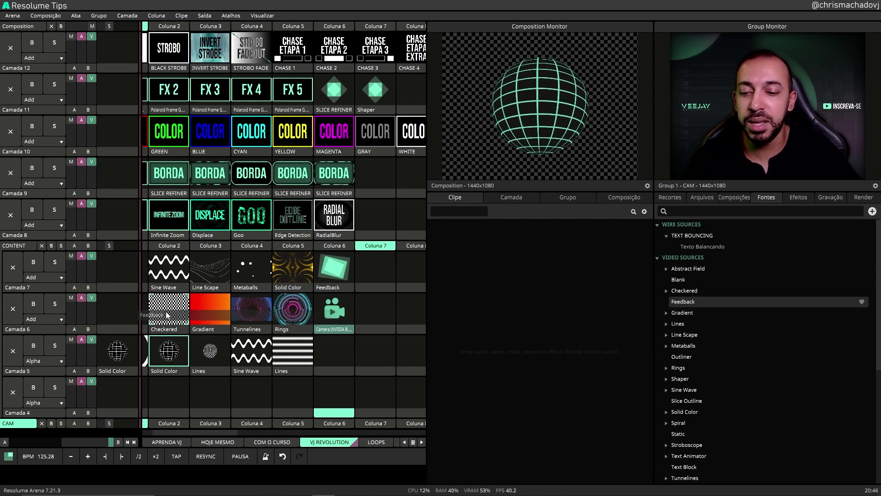
left_click_drag(166, 314, 151, 327)
left_click_drag(163, 398, 163, 393)
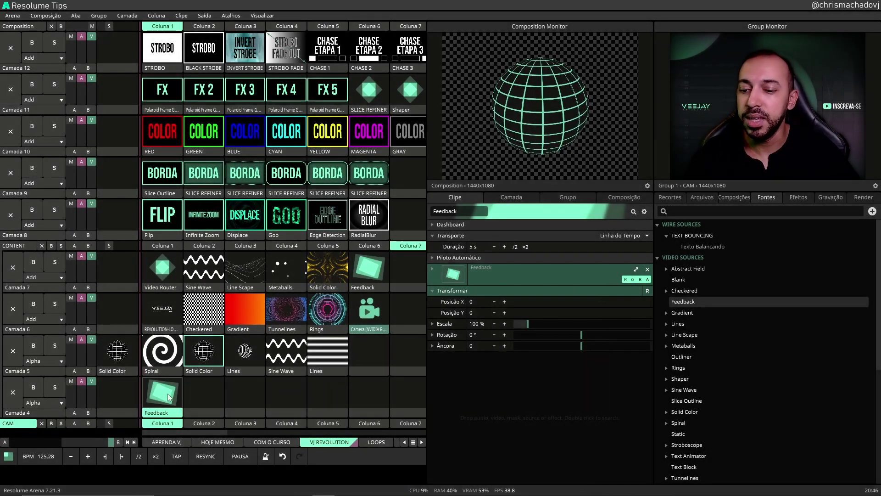
left_click(168, 397)
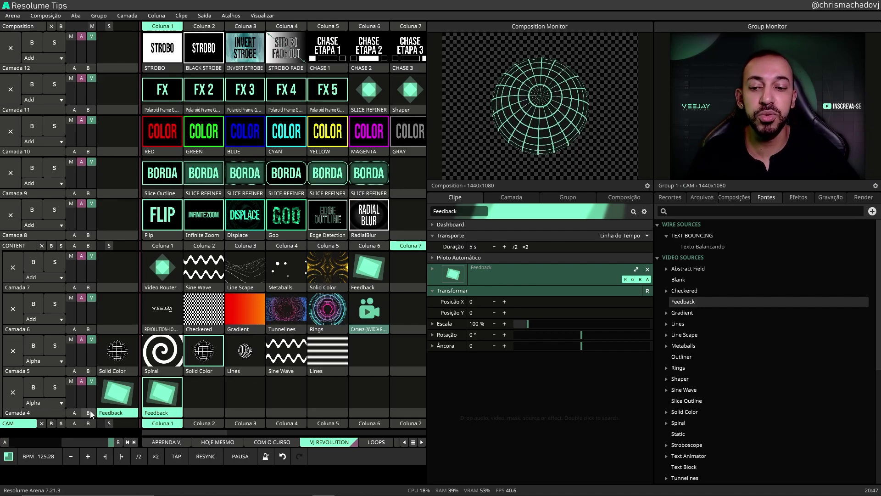
Select the Solid Color clip in Camada 5 and try shifting it with Posição X of its built-in Transformar.
left_click(210, 377)
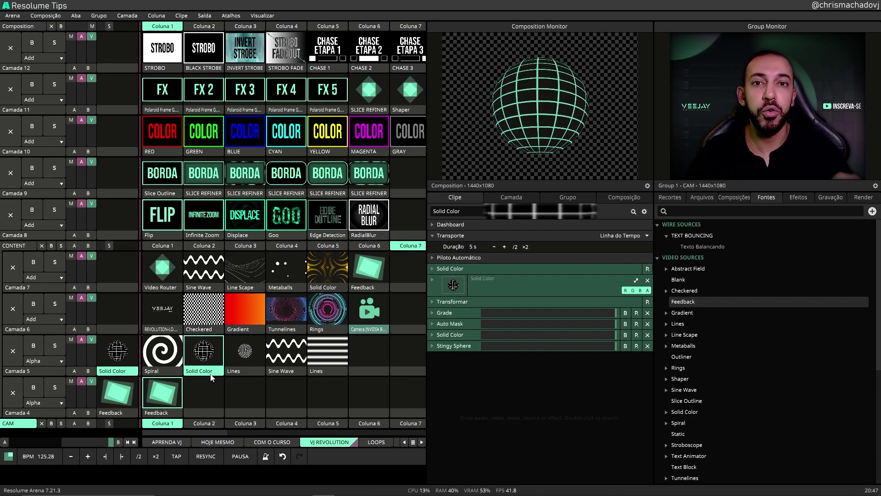
left_click(433, 279)
left_click(433, 282)
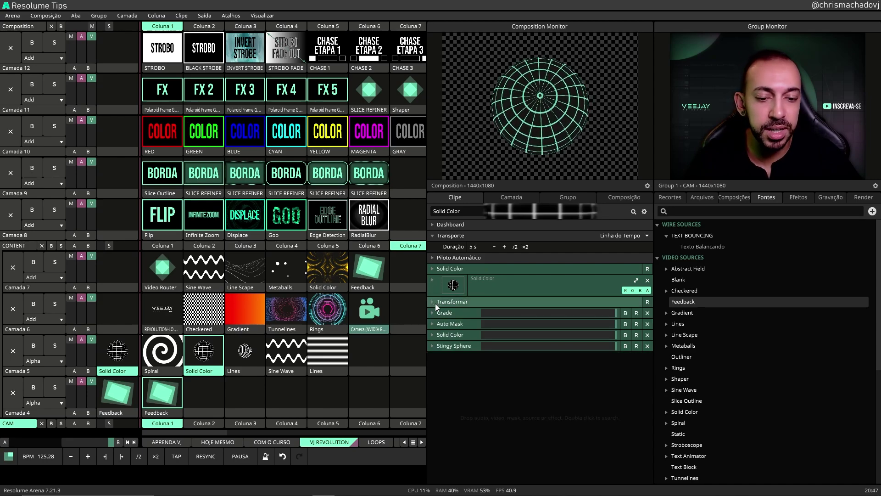
left_click(434, 302)
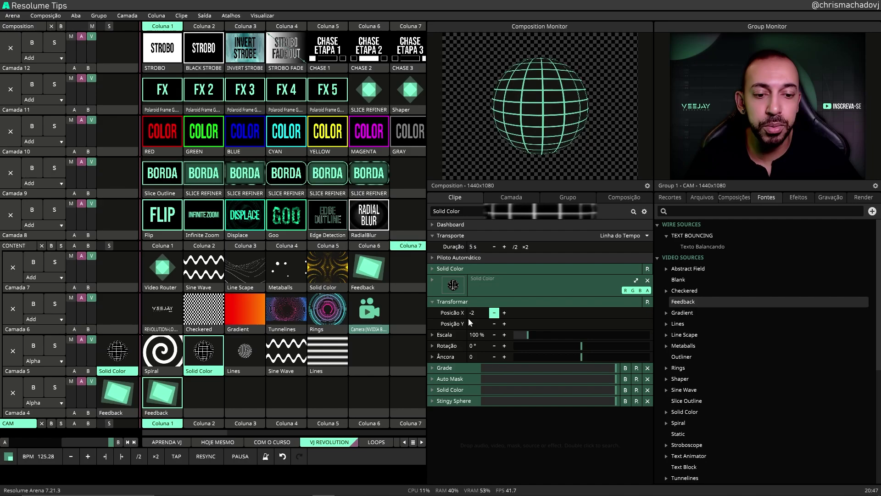
left_click_drag(468, 318, 452, 308)
left_click(442, 302)
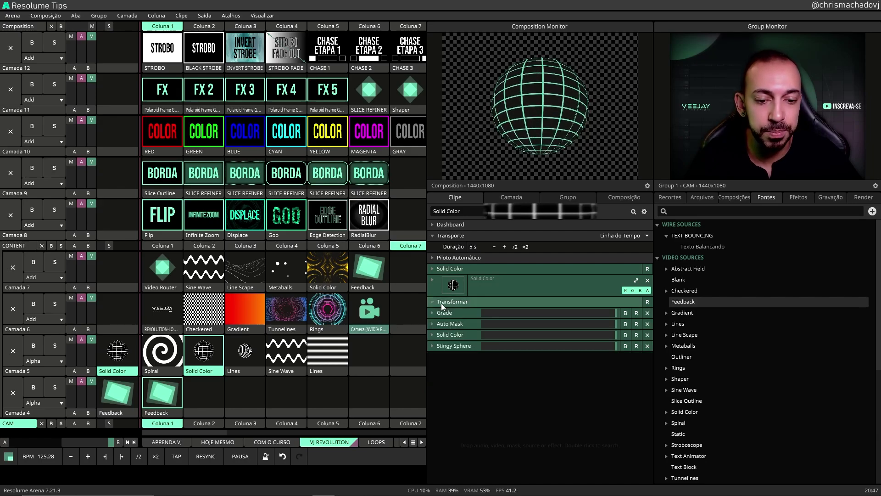
Append a Transformar effect after Stingy Sphere on the Solid Color clip and shift it to Posição X -38, Posição Y -56.
left_click_drag(473, 302, 486, 382)
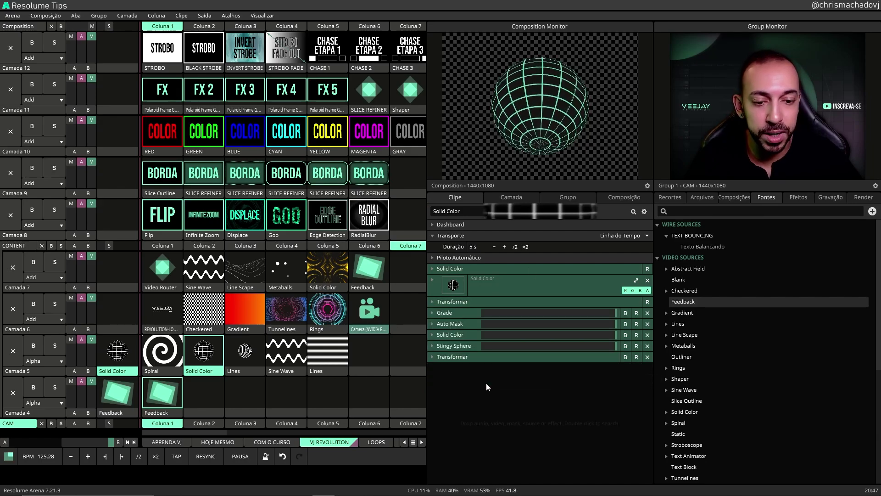
left_click(431, 357)
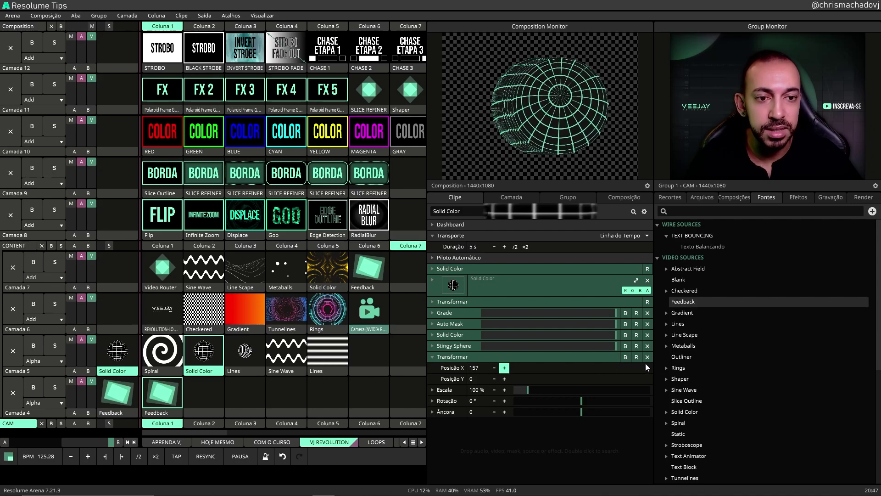
left_click_drag(553, 374, 452, 379)
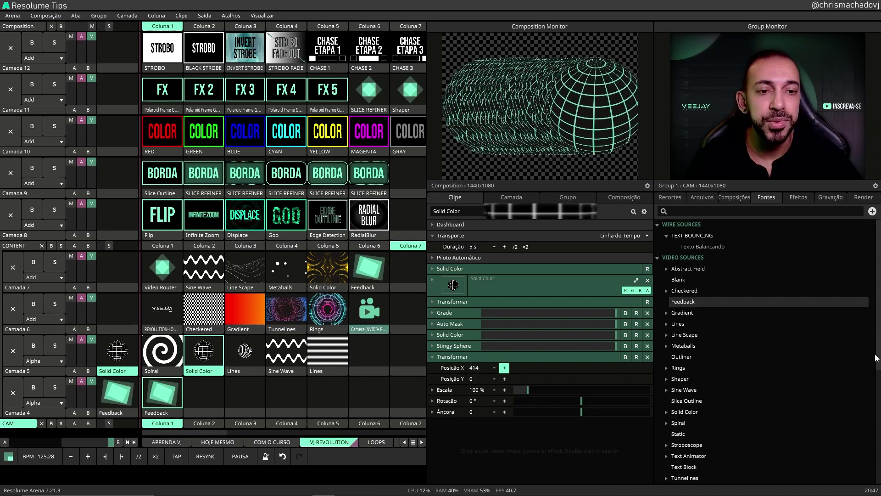
left_click_drag(547, 361, 763, 379)
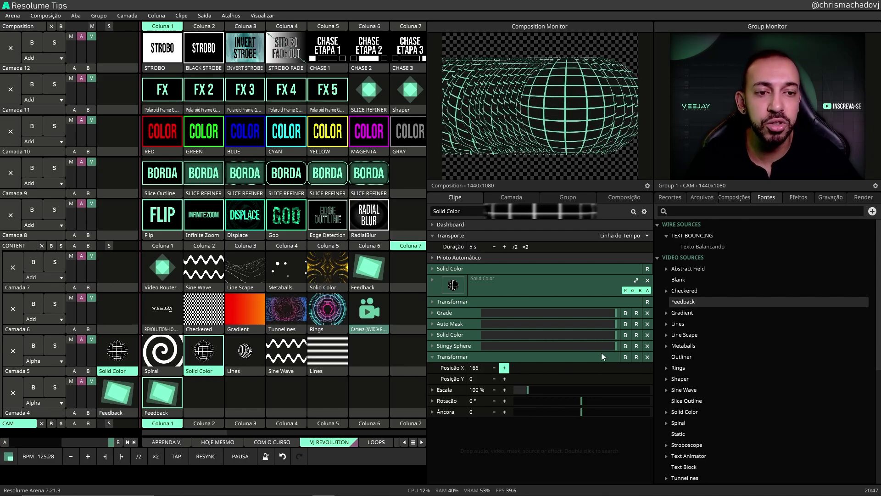
left_click_drag(603, 356, 621, 347)
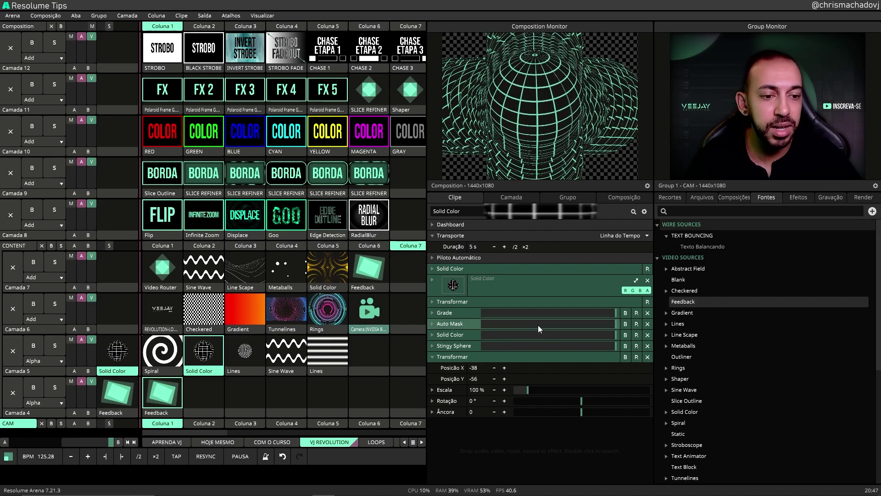
Enable Transformar Rápido in the Composition Monitor, move the sphere around the canvas, and return its position to 0, 0.
left_click(647, 186)
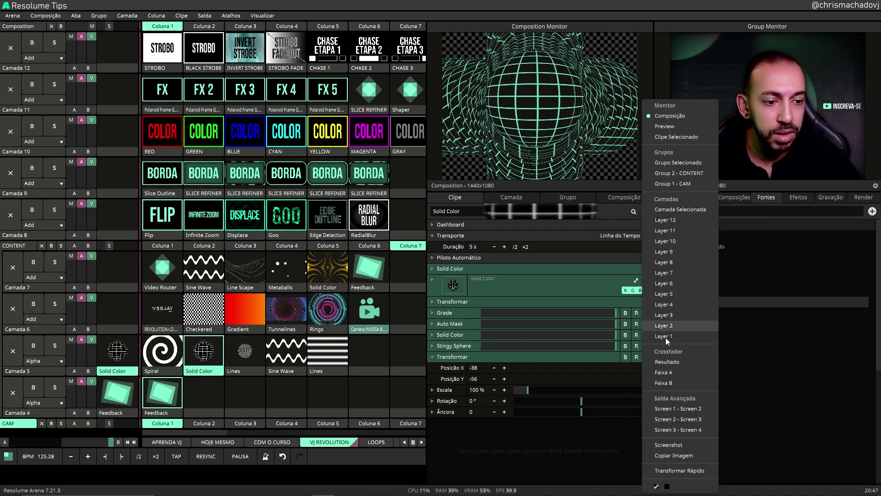
left_click(673, 471)
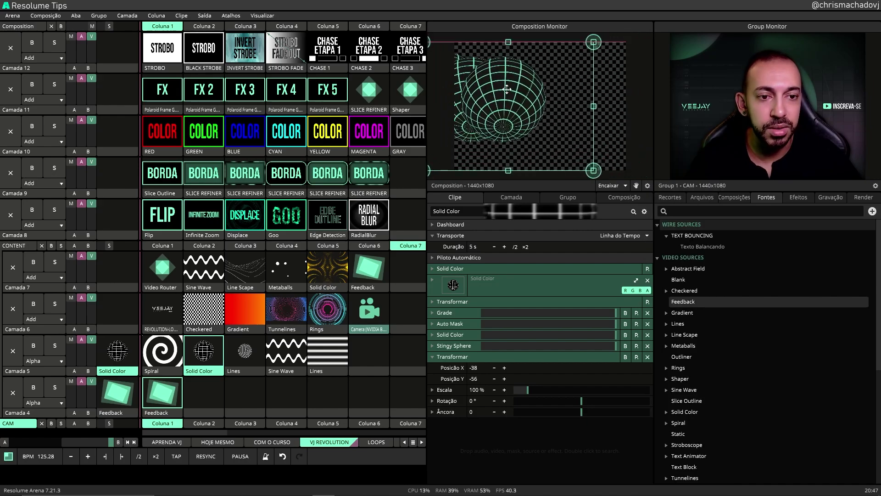
left_click_drag(526, 73, 541, 85)
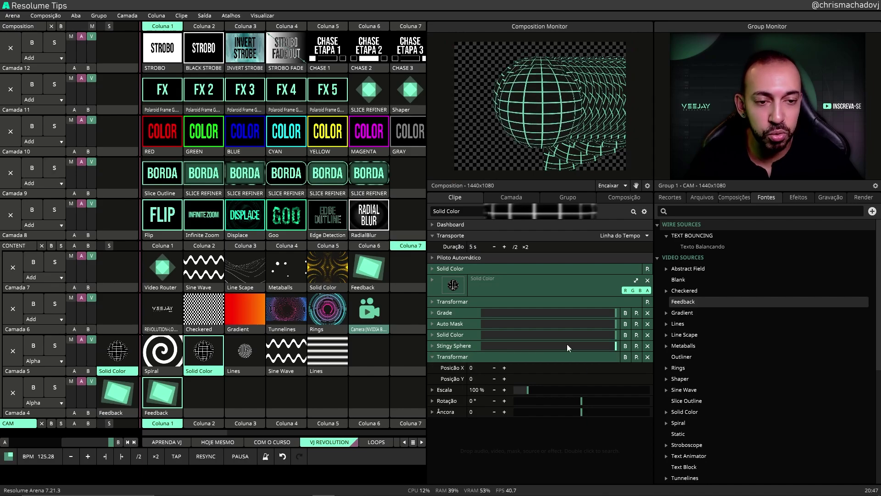
Select the Feedback clip in Camada 4, step its Posição X down to -1, and return it to 0.
left_click(195, 390)
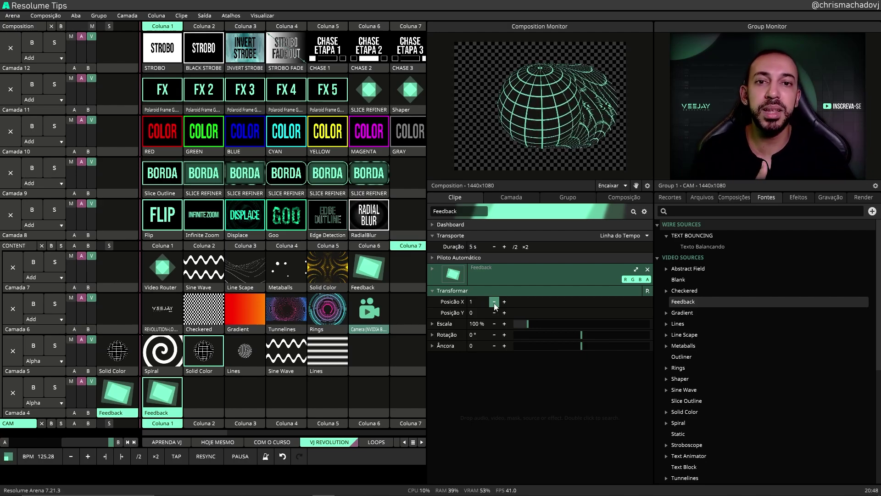
left_click(494, 304)
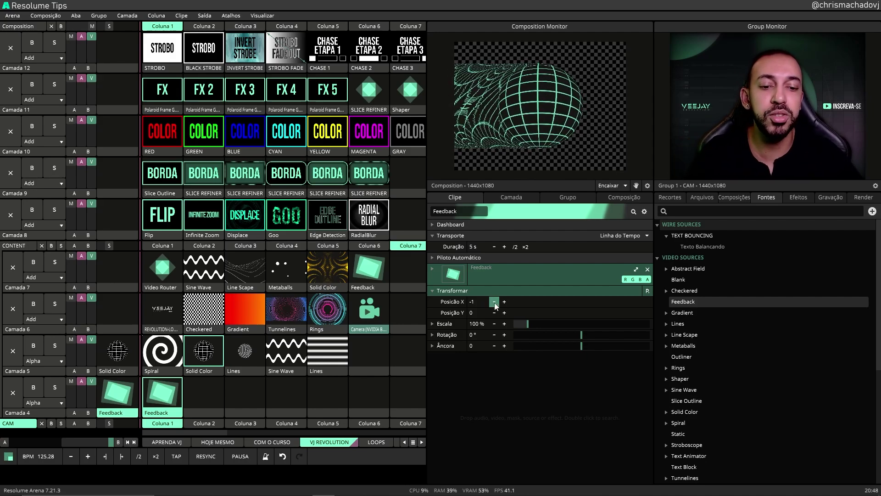
left_click(504, 301)
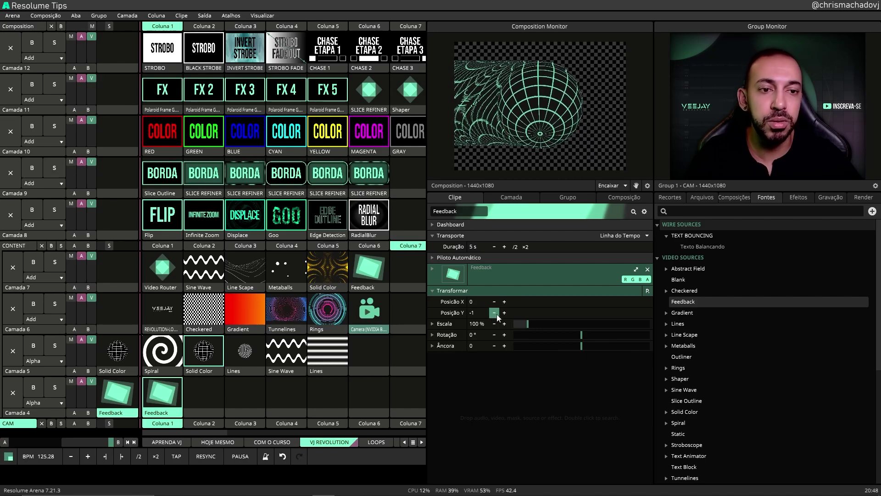
Vary the Feedback clip's Posição Y through negative values between -49 and -34.
left_click(495, 312)
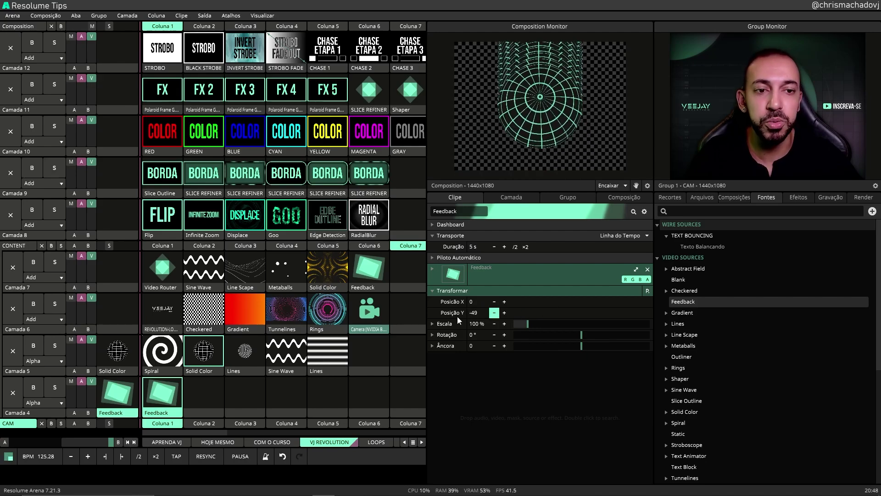
left_click_drag(494, 312, 464, 313)
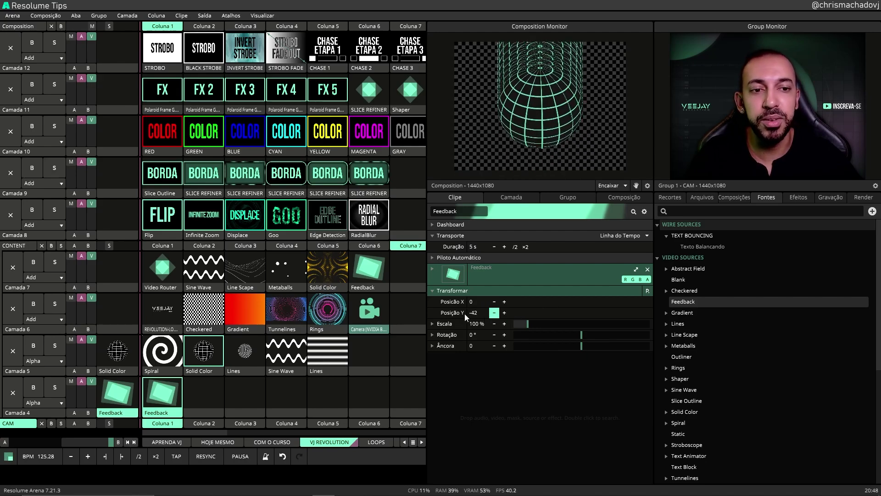
left_click_drag(529, 302, 471, 309)
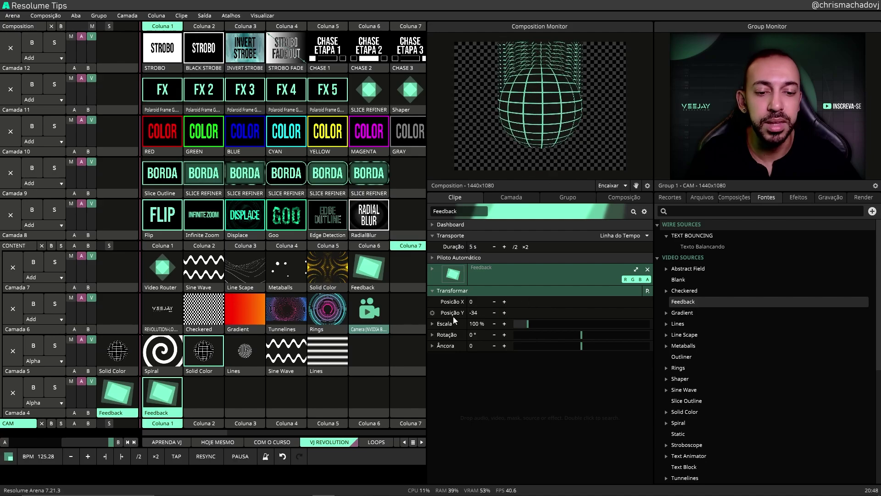
Raise the Feedback clip's Escala to 187.71 % and reset it to 100 %.
left_click(505, 324)
left_click_drag(527, 323, 541, 338)
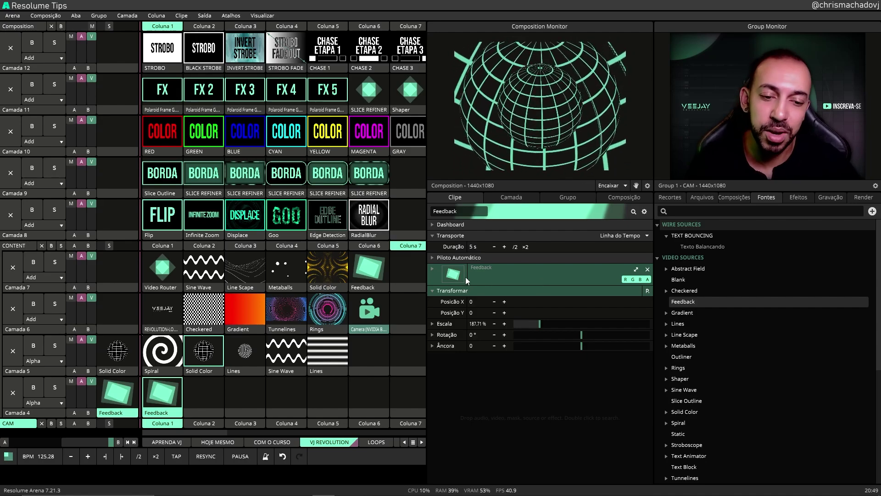
mouse_move(540, 325)
left_mouse_down()
mouse_move(521, 328)
mouse_move(549, 331)
mouse_move(532, 342)
mouse_move(541, 335)
mouse_move(523, 326)
left_mouse_up()
double_click(523, 326)
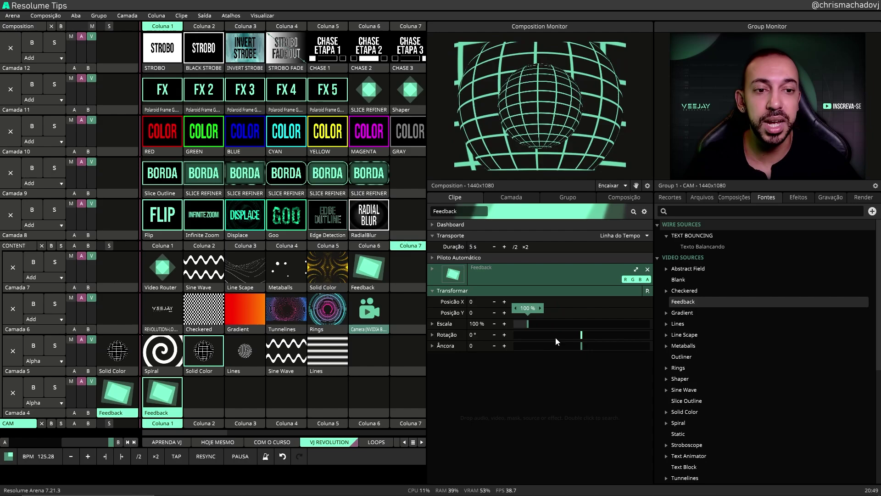
Set the Feedback clip's Rotação to 1° and restart the clip after clearing Camada 4 with an empty slot.
left_click(504, 335)
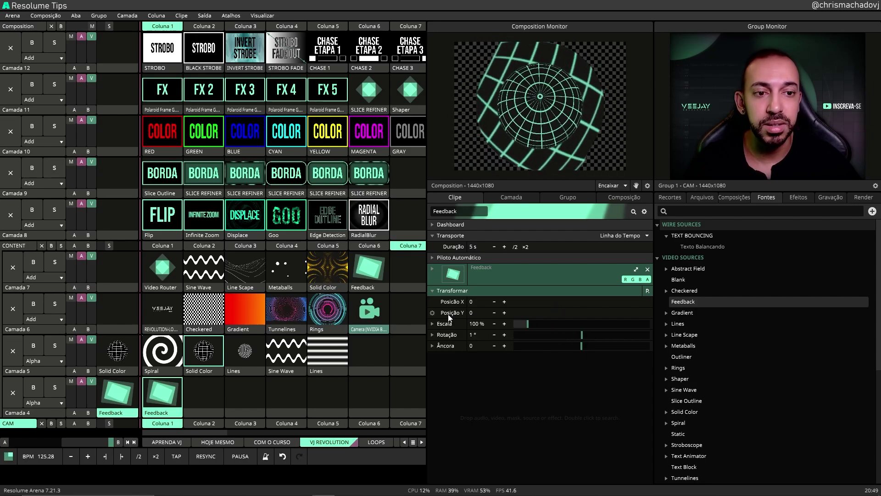
left_click(370, 356)
left_click(203, 351)
left_click(200, 393)
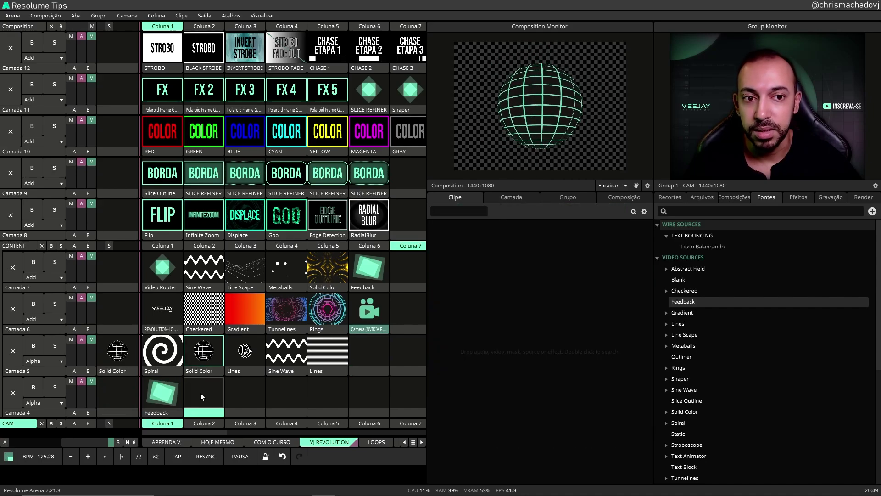
left_click(165, 390)
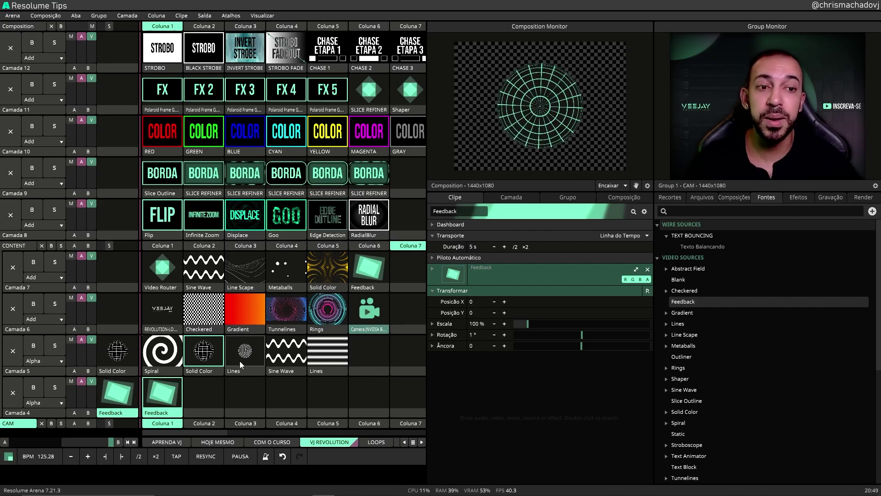
Trigger the Sine Wave clip in Camada 5 and copy it to the Coluna 7 slot of Camada 6.
left_click(207, 373)
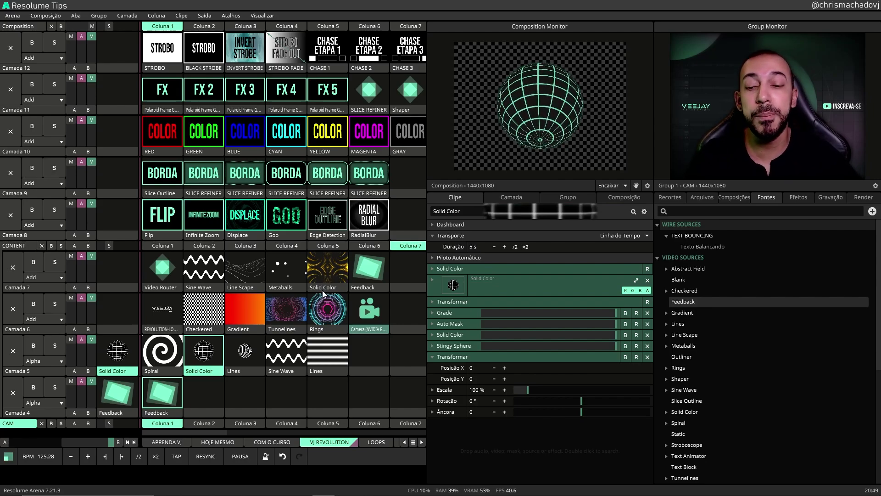
left_click(293, 351)
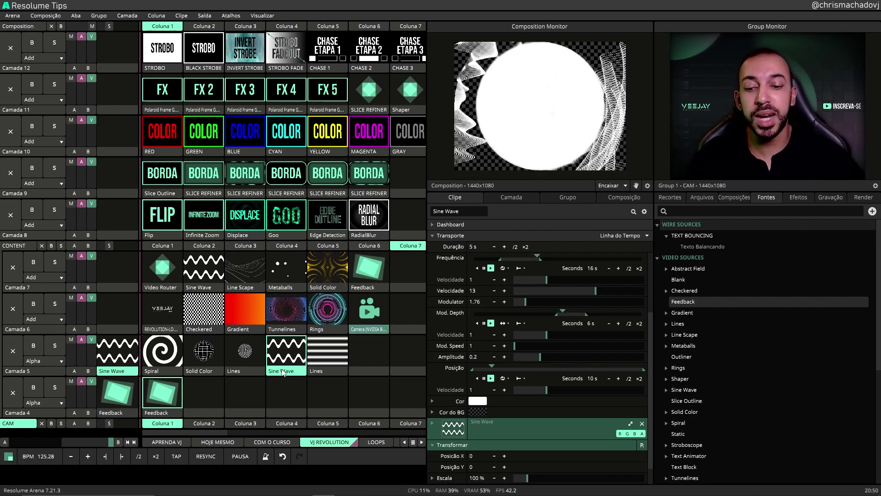
left_click_drag(283, 373, 404, 312)
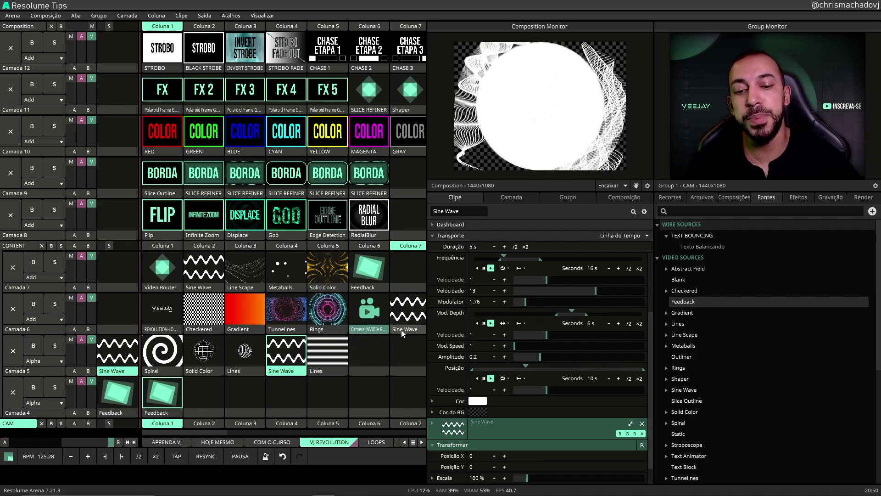
Change the Cor of the Sine Wave copy in Camada 6 to red and trigger that clip.
left_click(401, 330)
scroll(478, 326, "down", 3)
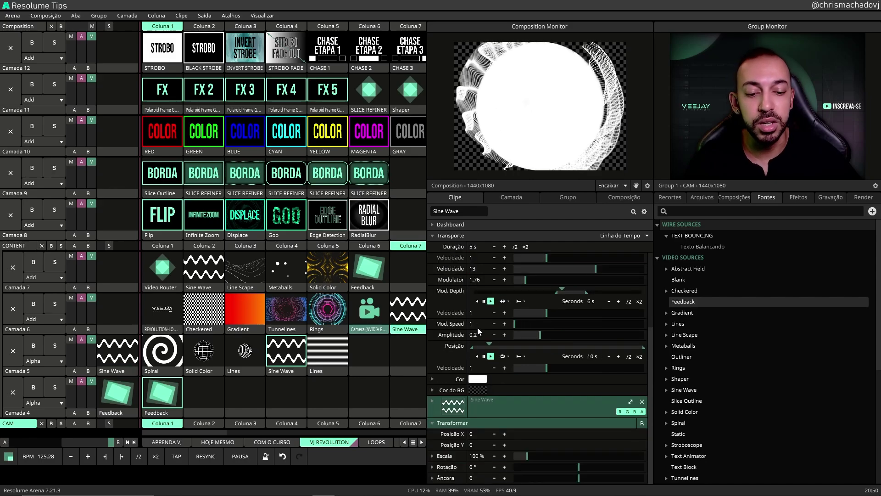
left_click(477, 379)
left_click(474, 398)
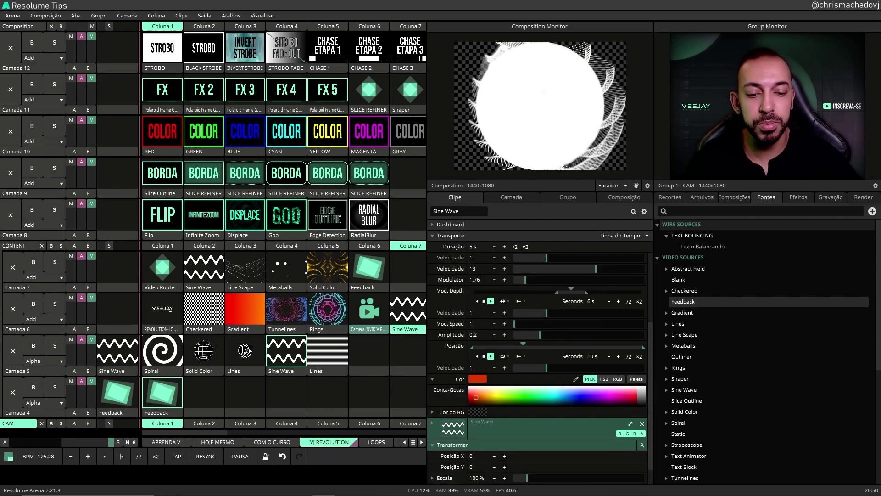
left_click(408, 310)
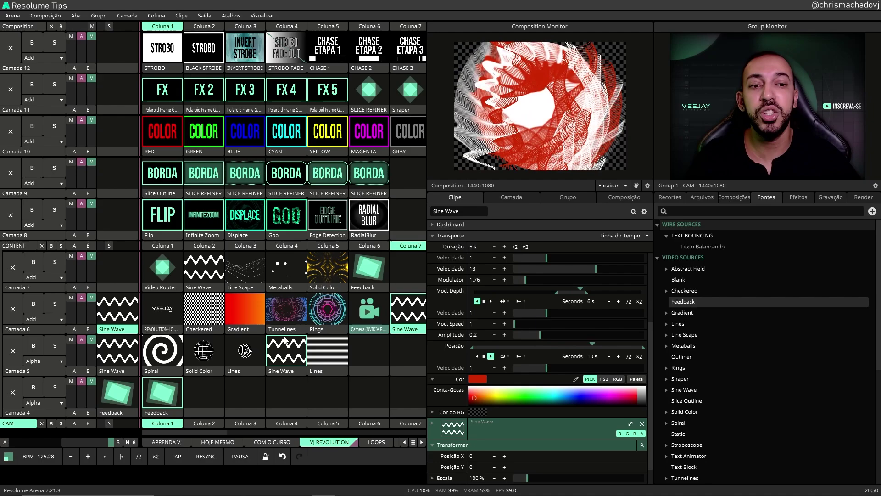
Set the Feedback clip's Rotação to 0° and reselect the red Sine Wave clip in Camada 6.
left_click(165, 412)
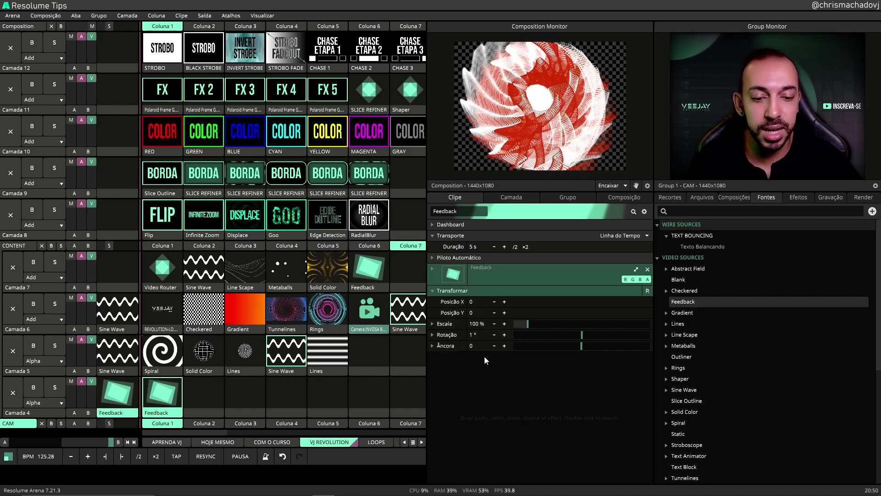
left_click(494, 335)
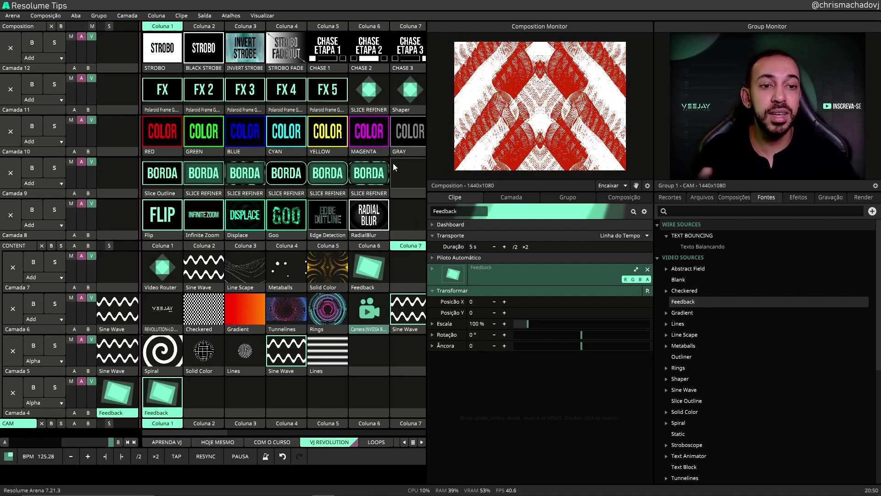
left_click(402, 328)
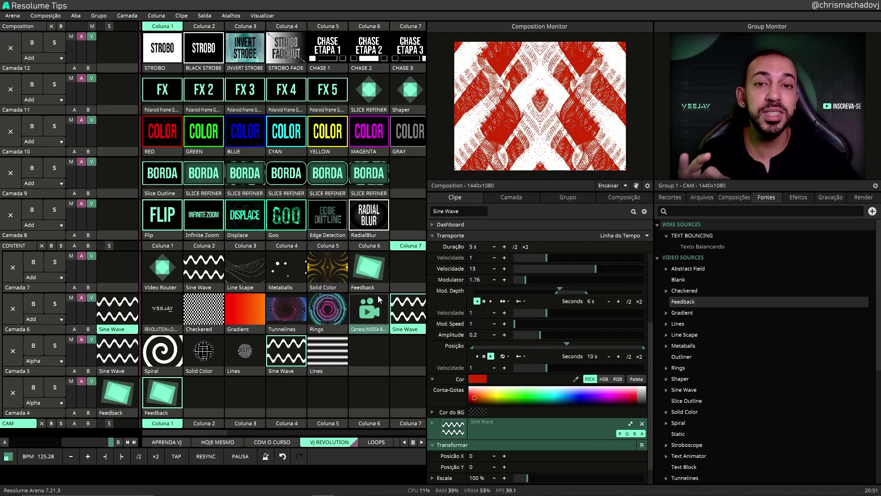
Clear Camada 4 and Camada 5 with empty slots and switch Camada 6 to the Camera (NVIDIA Broadcast) clip.
left_click(197, 394)
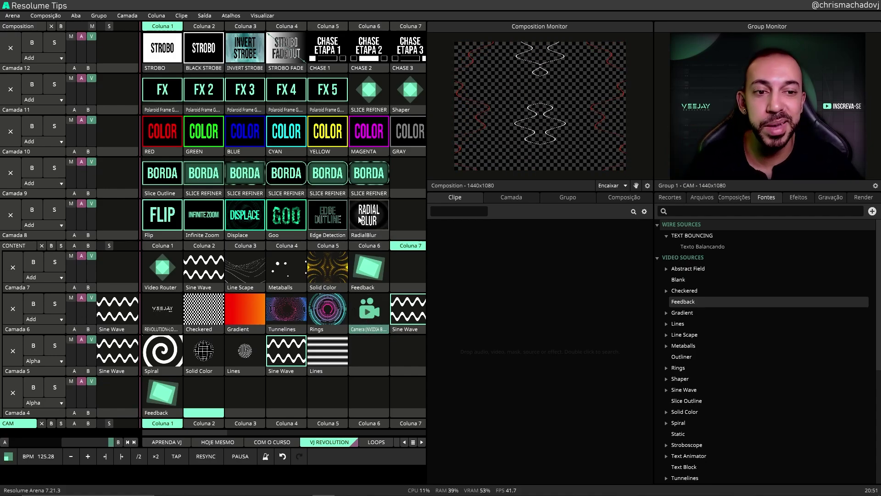
left_click(13, 309)
left_click(372, 307)
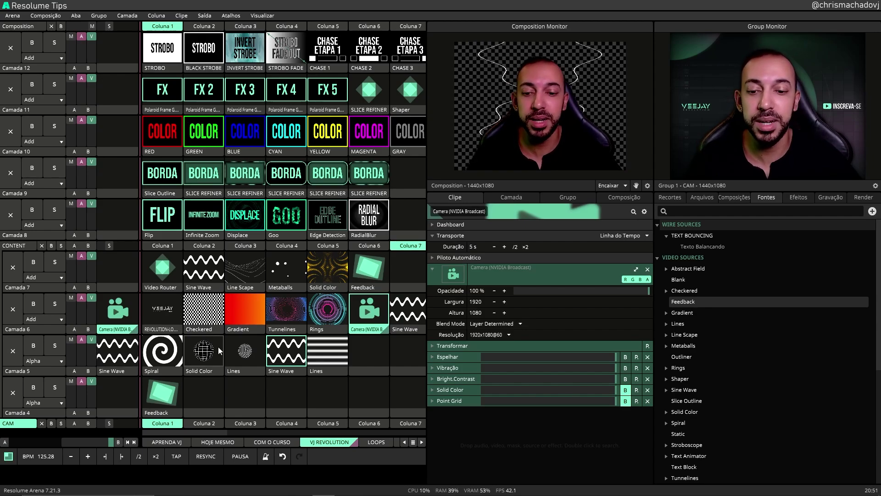
left_click(370, 354)
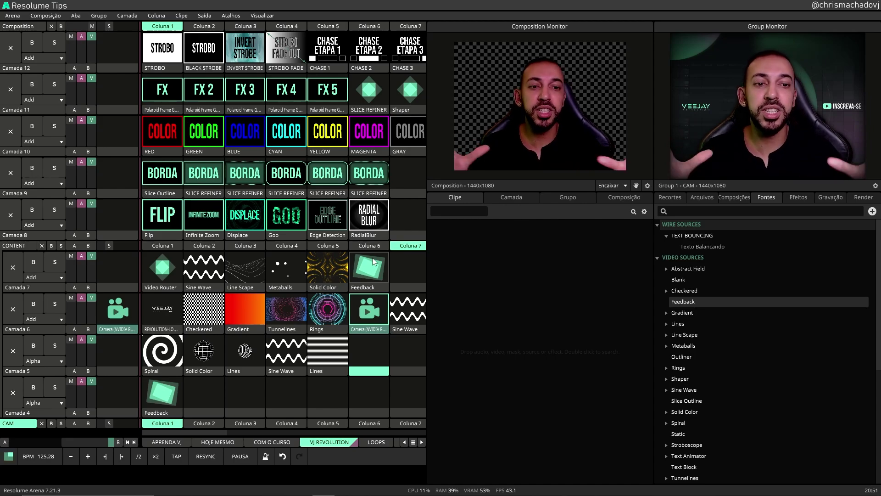
left_click(385, 329)
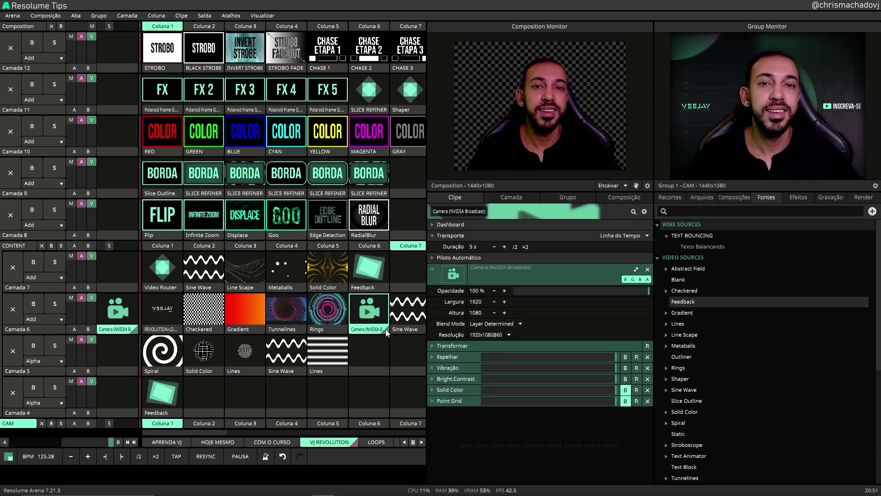
Trigger the Feedback clip in Camada 7 and try its Opacidade at 100%, clear the layer with an empty slot, and set Opacidade to 96%.
left_click(373, 272)
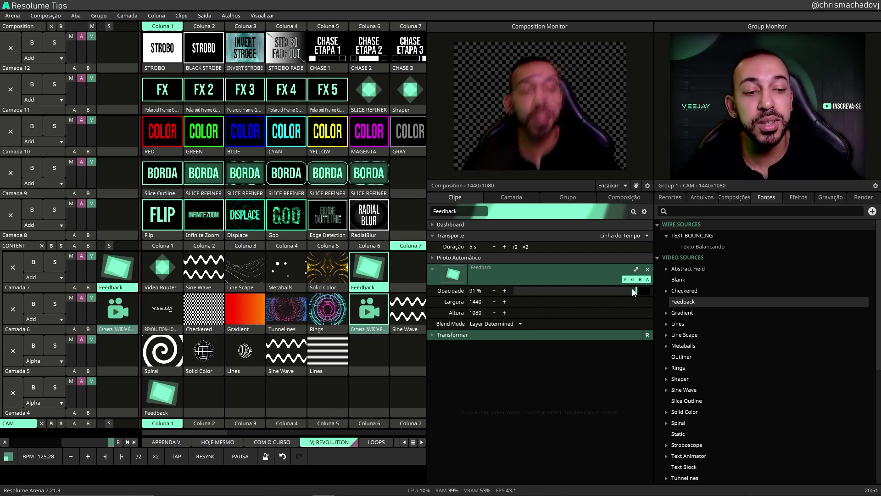
left_click_drag(632, 288, 692, 296)
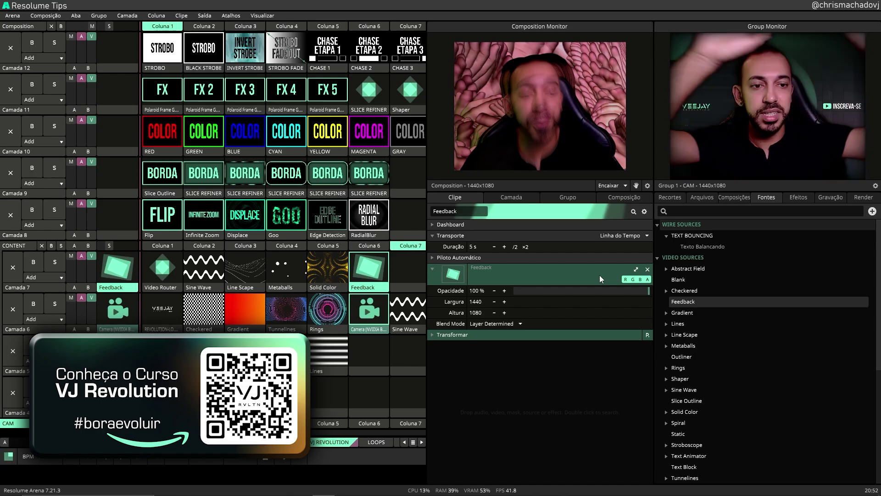
left_click(406, 264)
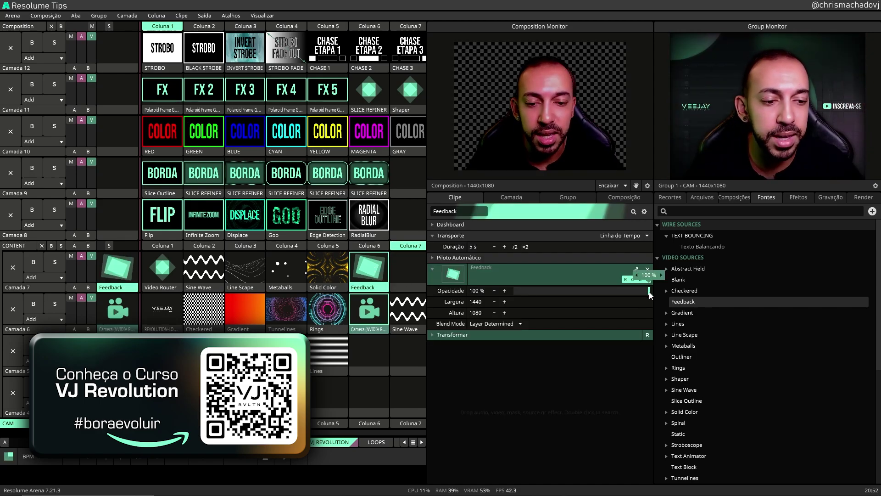
left_click_drag(644, 291, 648, 293)
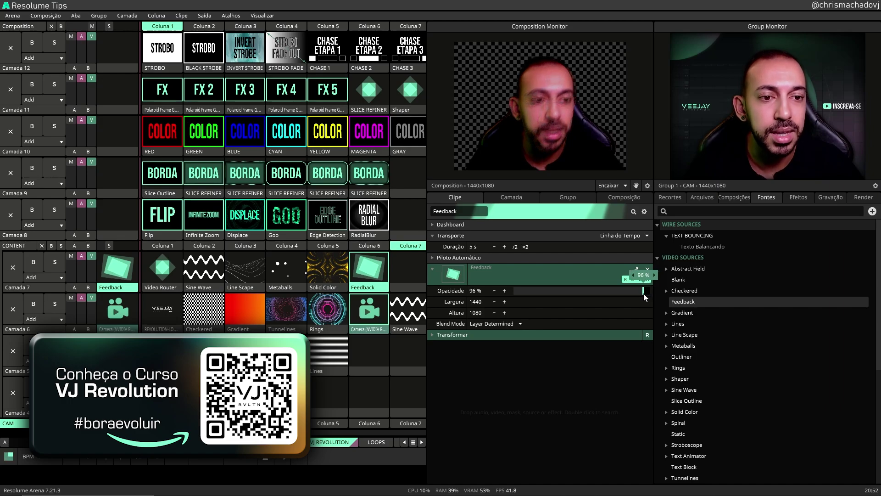